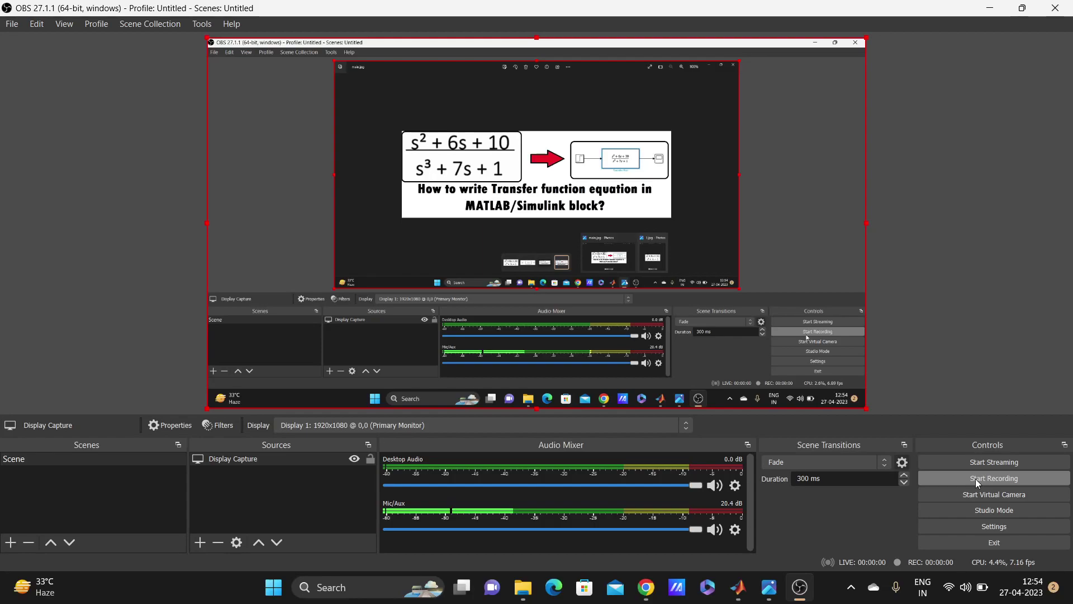
Step: Start the OBS screen recording so the reference transfer-function image is visible
click(976, 479)
click(992, 8)
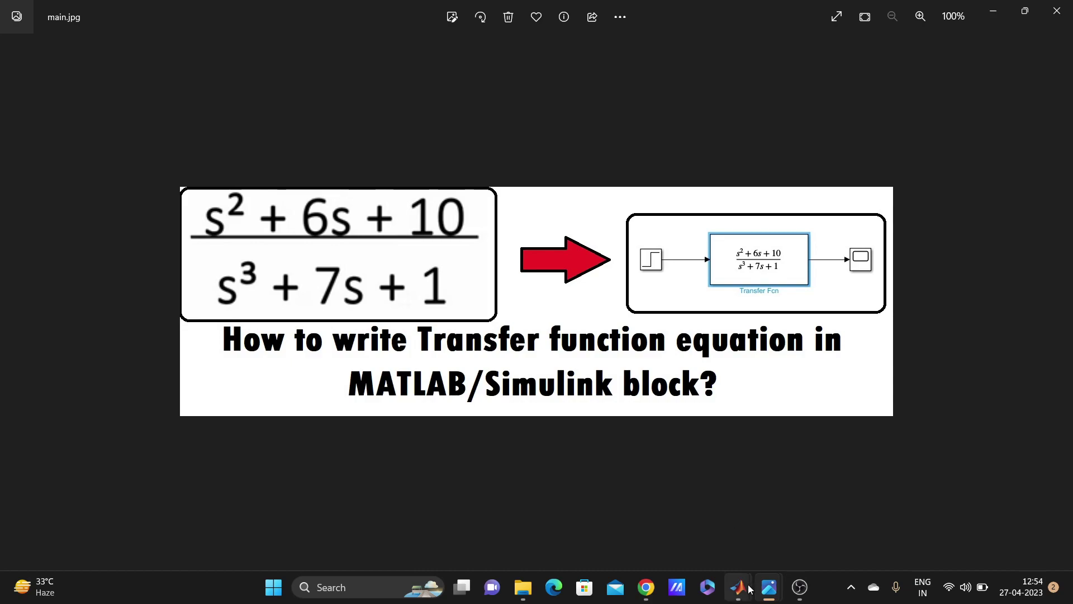
mouse_move(738, 587)
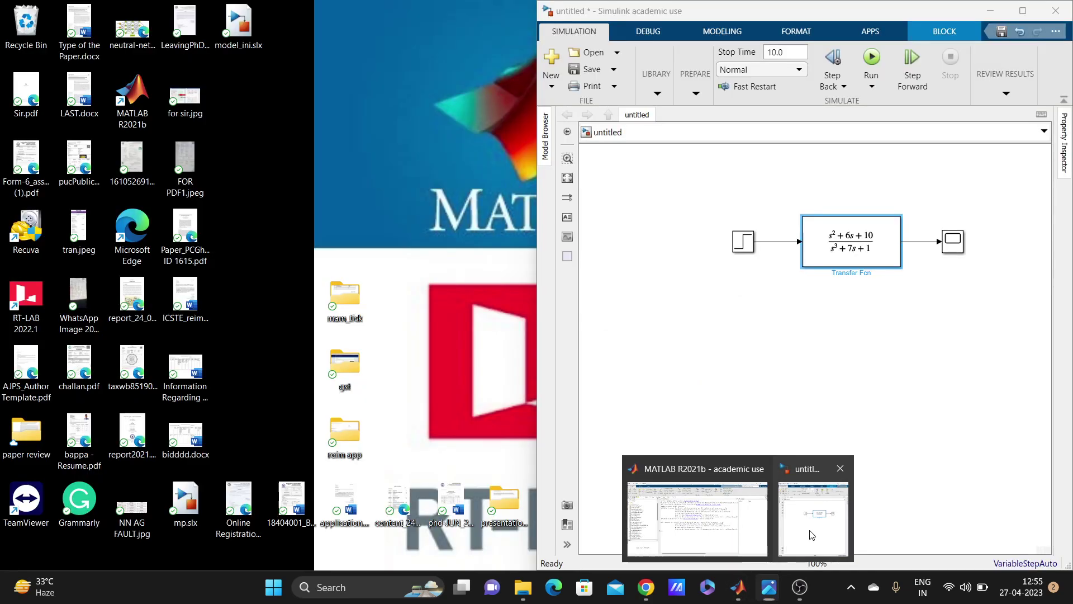
Step: Insert a Transfer Fcn block below the existing Simulink diagram and enlarge it
click(813, 534)
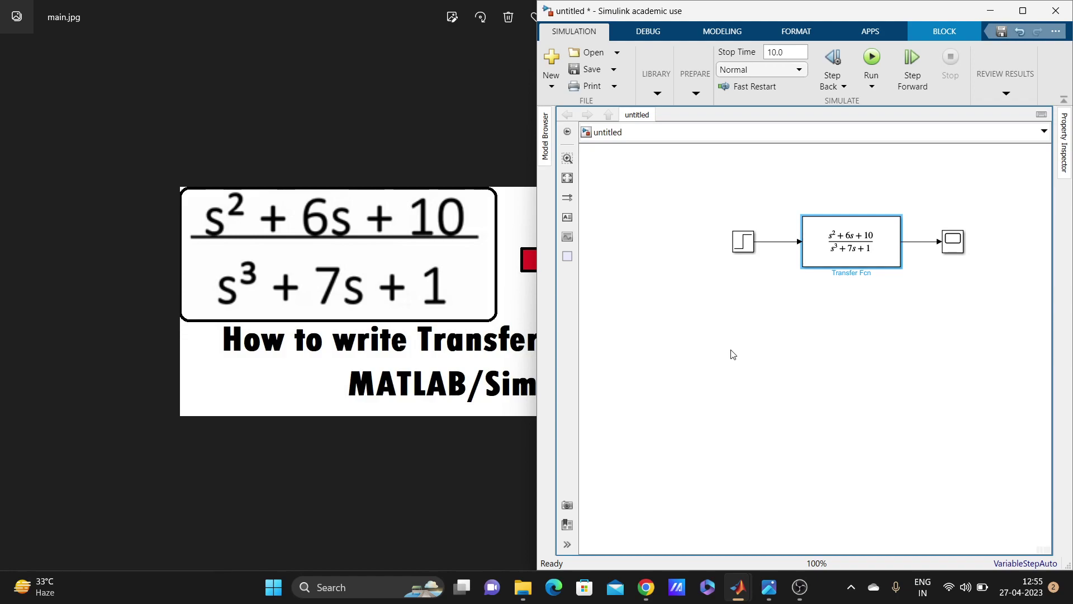
double_click(772, 347)
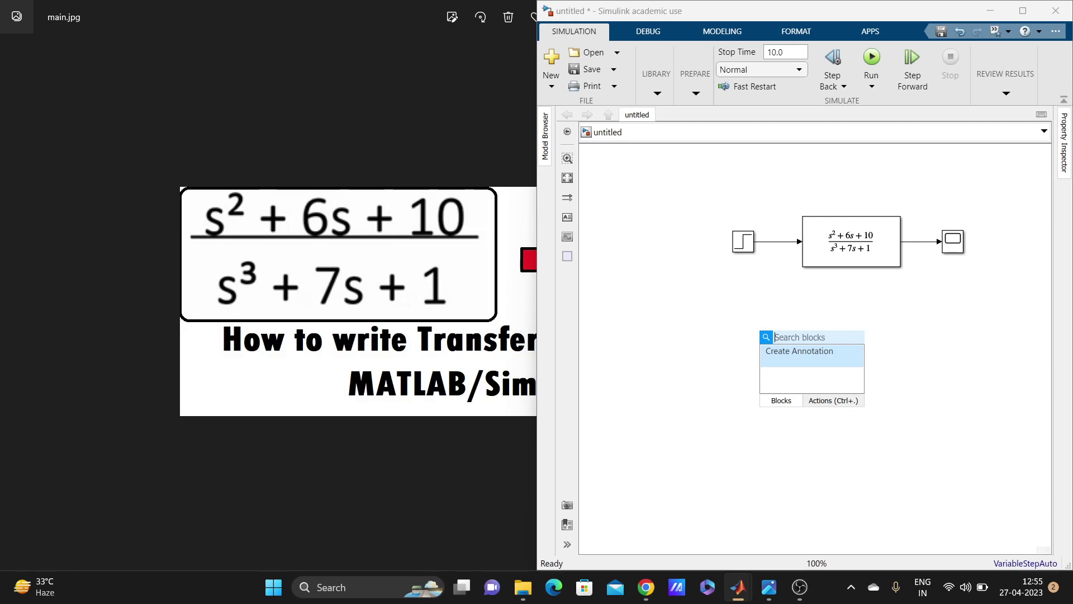
text(tran)
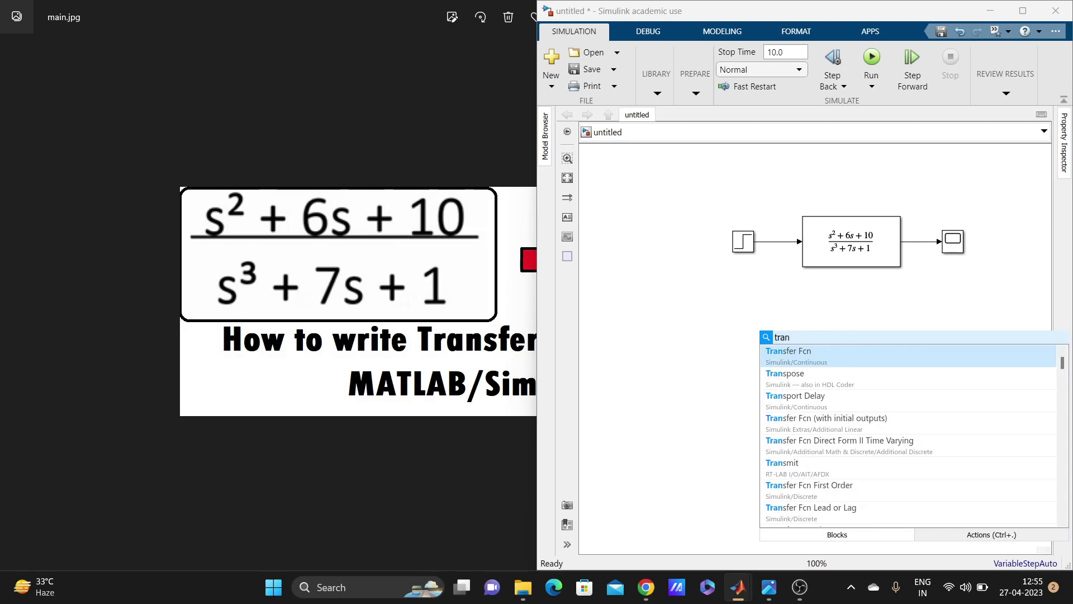
key(Return)
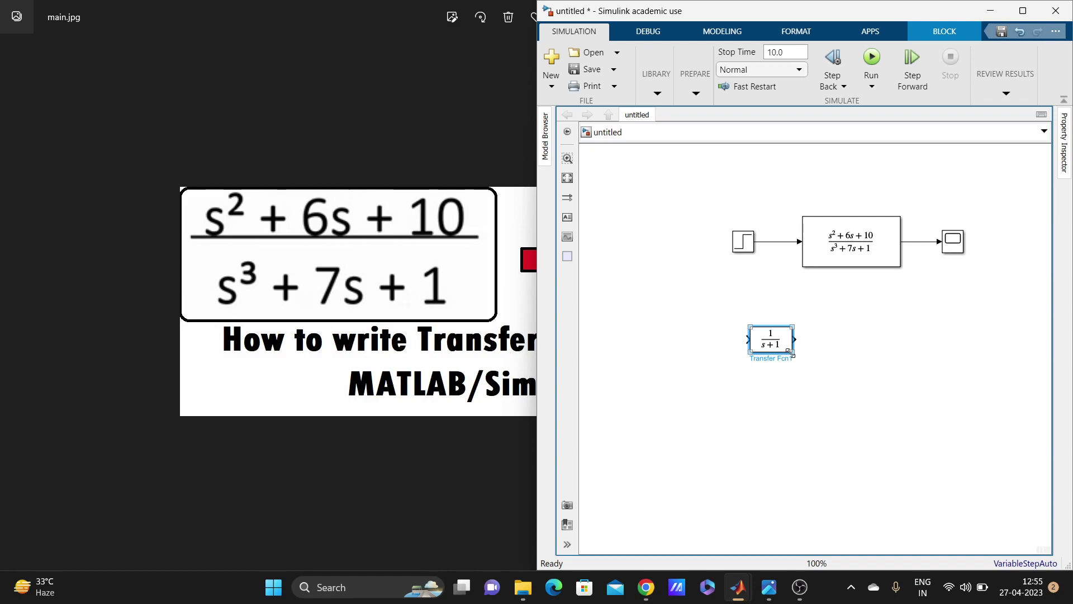
drag(790, 351, 863, 381)
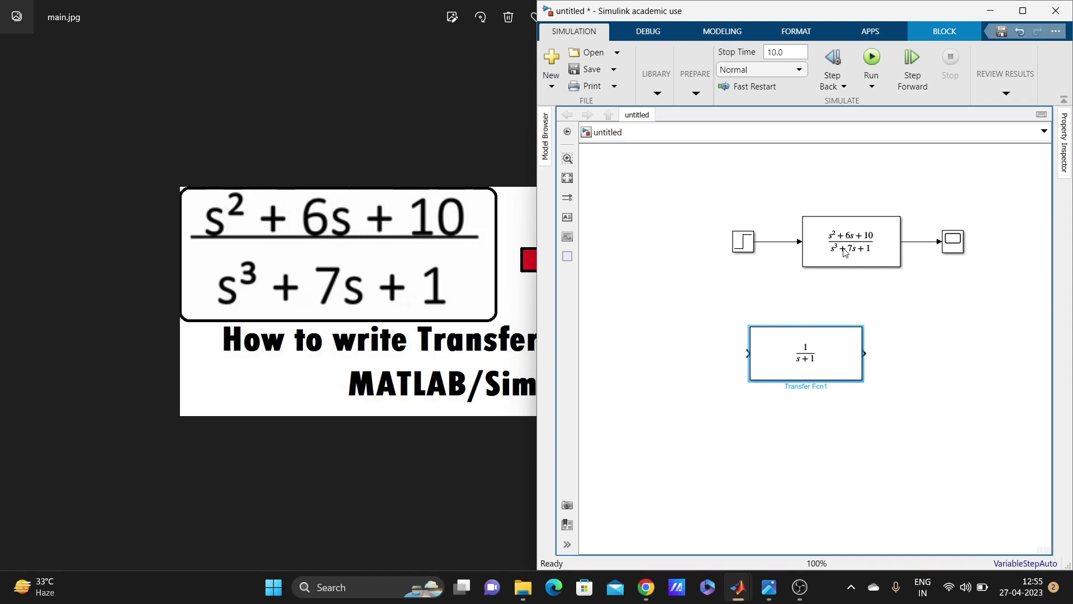
Step: In Transfer Fcn1's parameters, with the dialog moved aside, enter numerator coefficients [1,6,10]
double_click(798, 356)
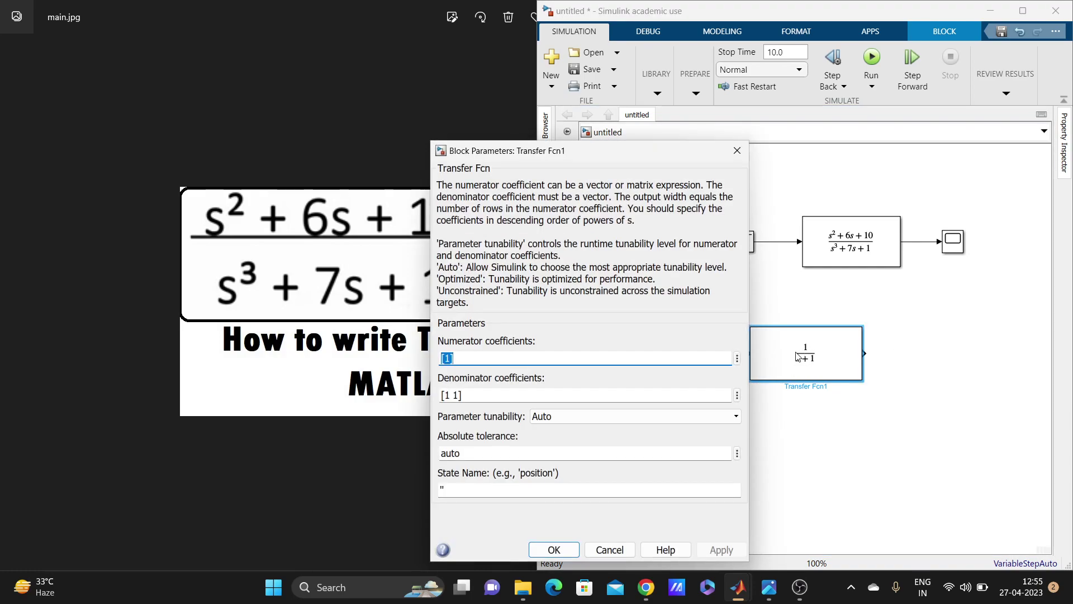
drag(615, 154, 765, 91)
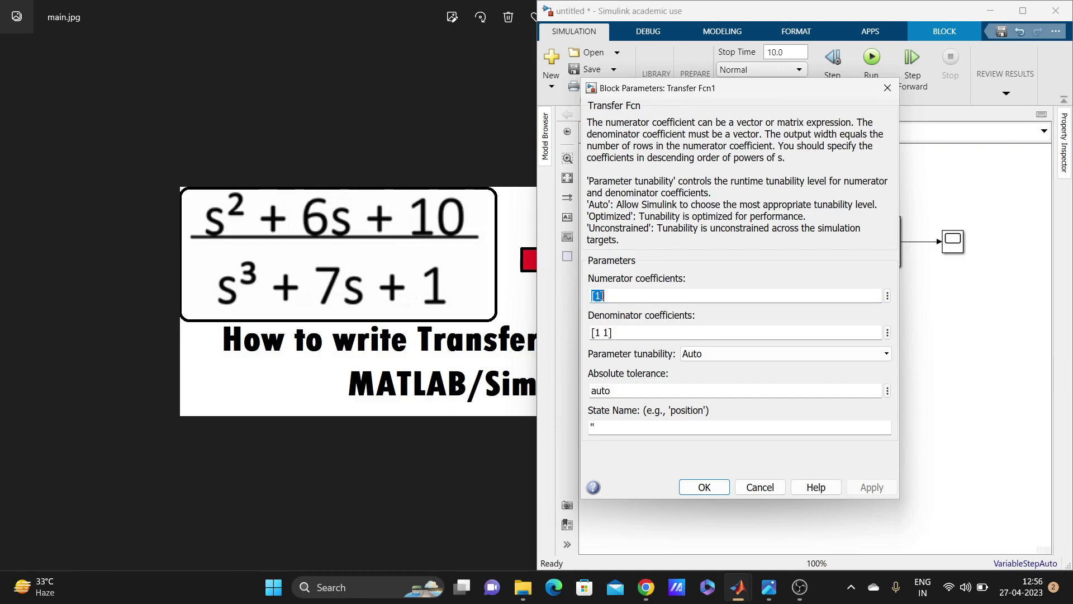
click(601, 295)
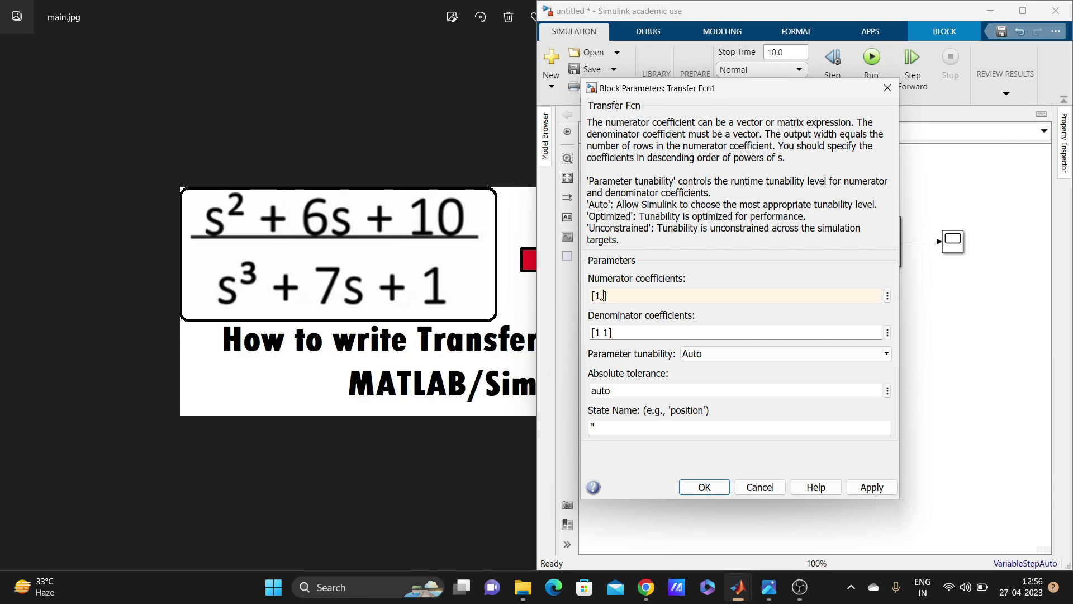
text(6,)
text(1)
text(0)
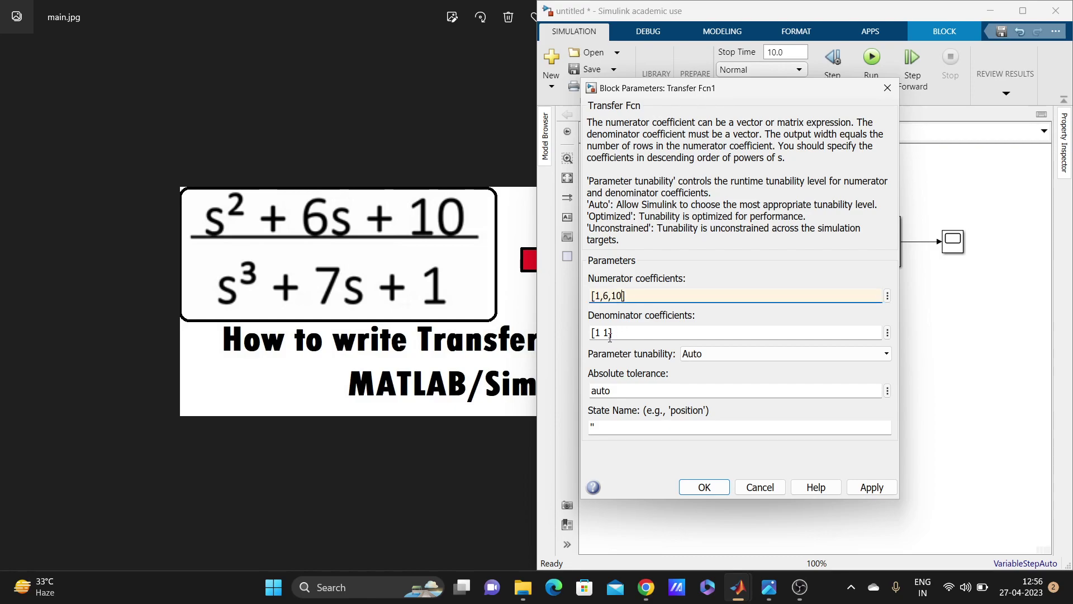
Step: Replace the denominator [1 1] with [1,0,7,1] and apply it
click(605, 333)
click(606, 336)
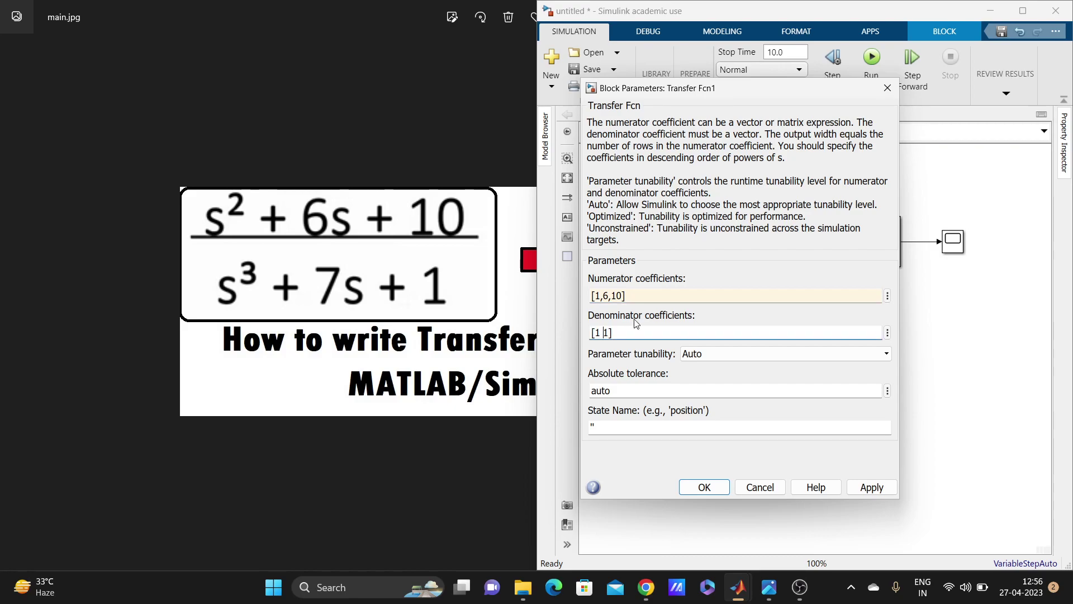
key(BackSpace)
key(BackSpace)
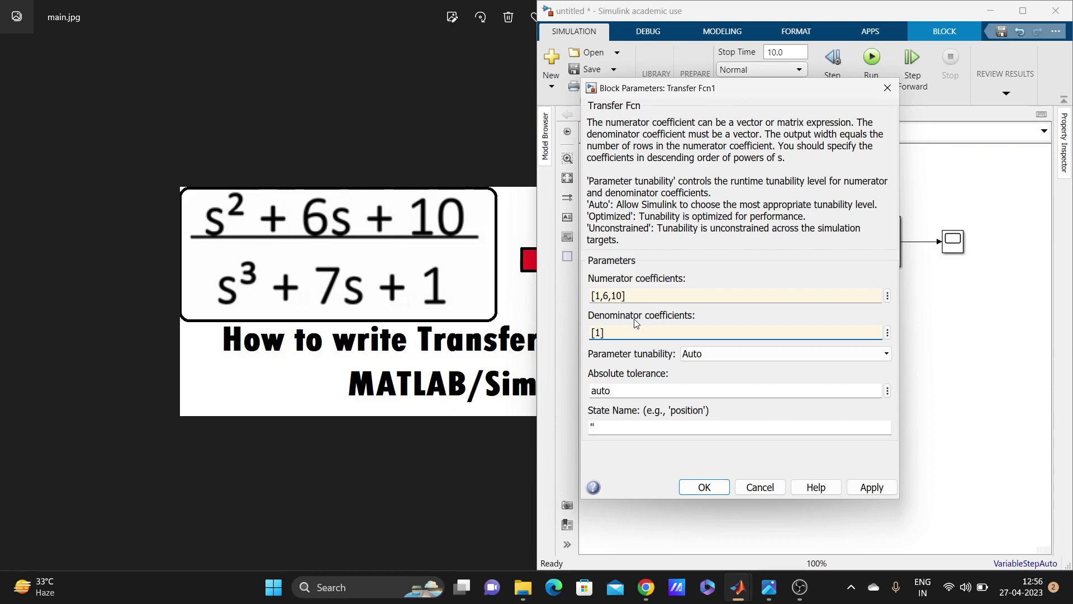
text(,)
text(0)
text(,)
text(7)
text(,1)
click(878, 491)
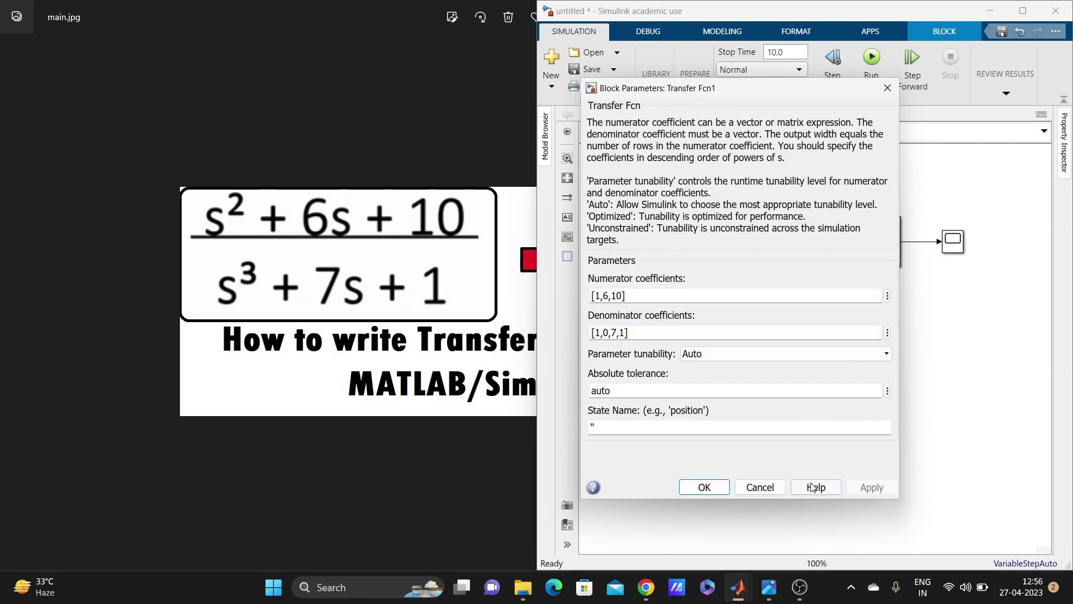
Step: Close the parameters with OK and move Transfer Fcn1 to the upper left beside Step
click(718, 491)
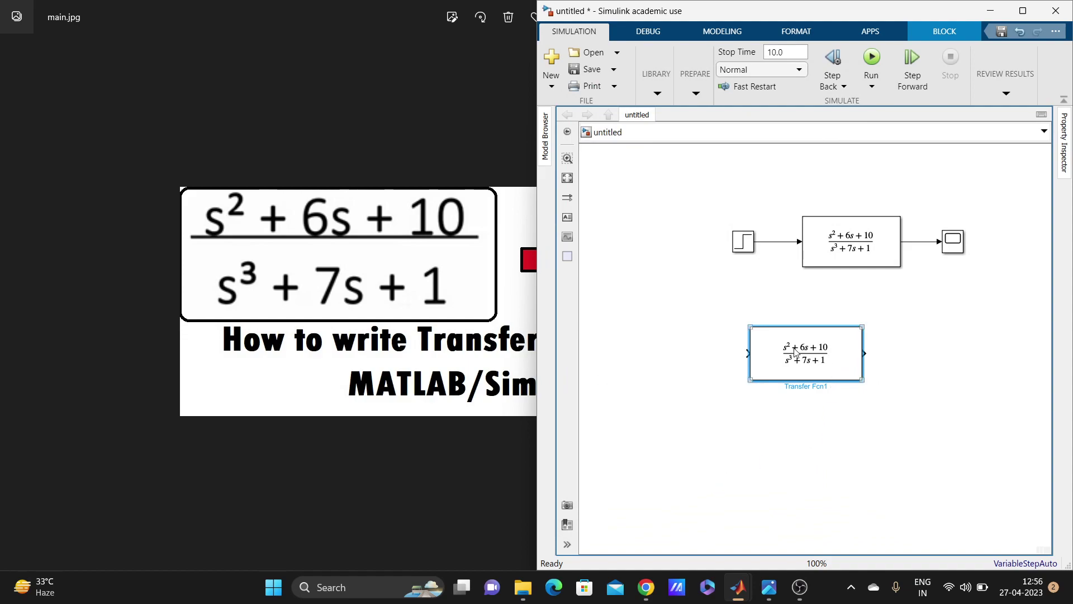
mouse_move(823, 365)
mouse_down()
mouse_move(720, 308)
mouse_move(656, 197)
mouse_move(663, 223)
mouse_move(640, 237)
mouse_up()
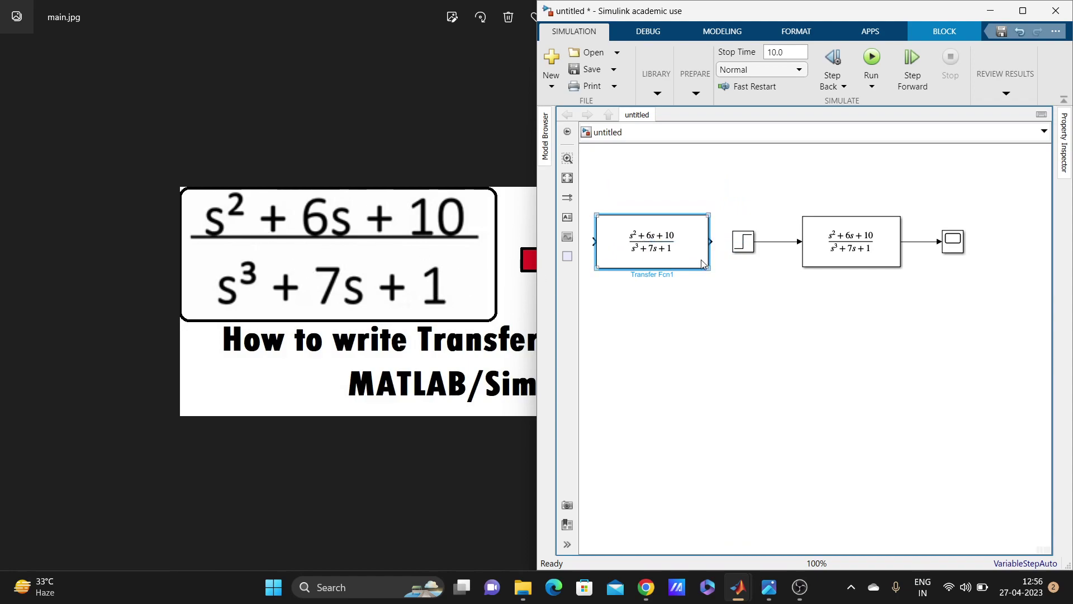
click(673, 249)
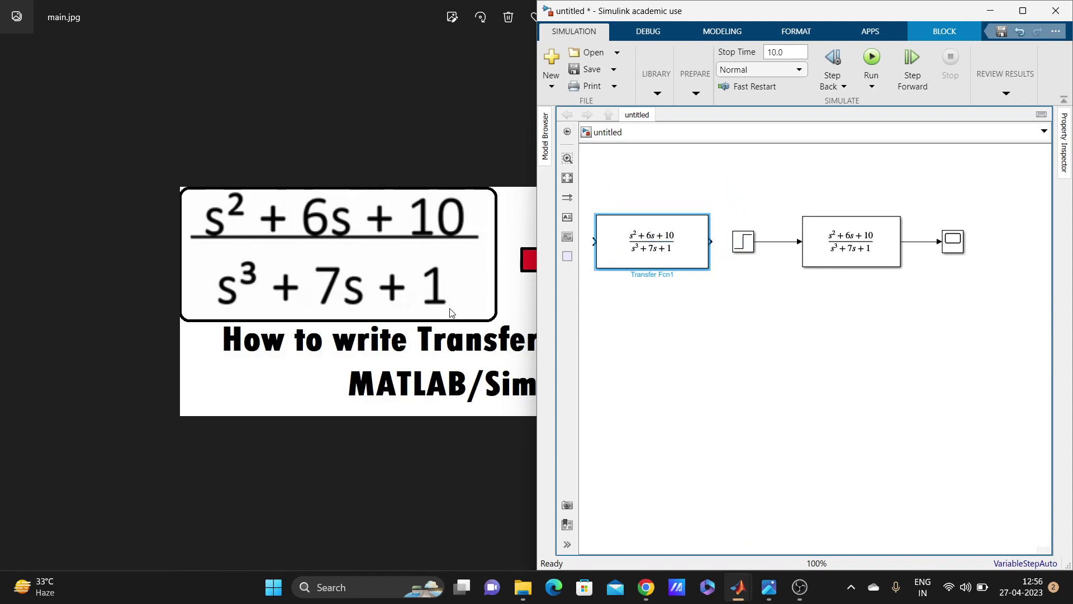